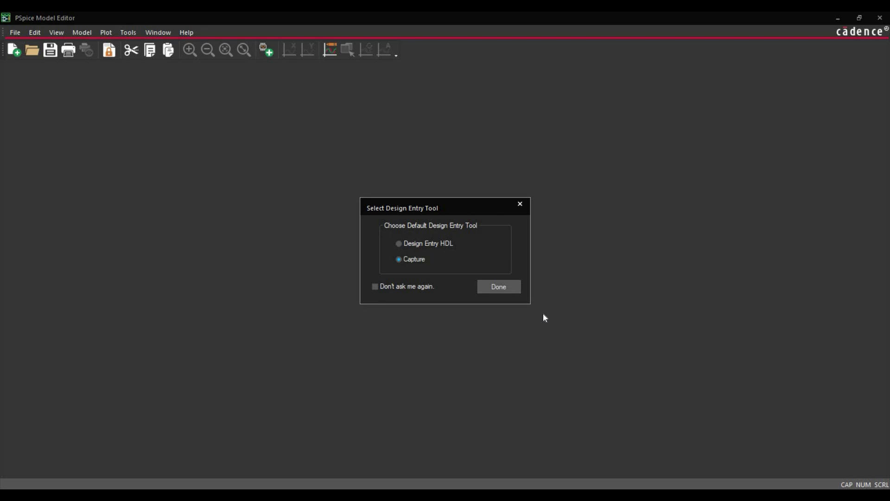
Accept Capture as the design entry tool and start a new empty model library
click(488, 290)
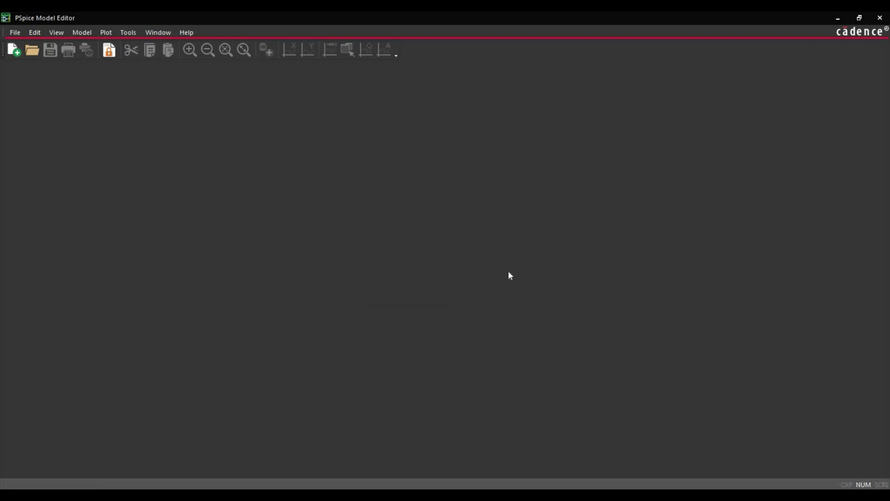
click(14, 32)
click(28, 46)
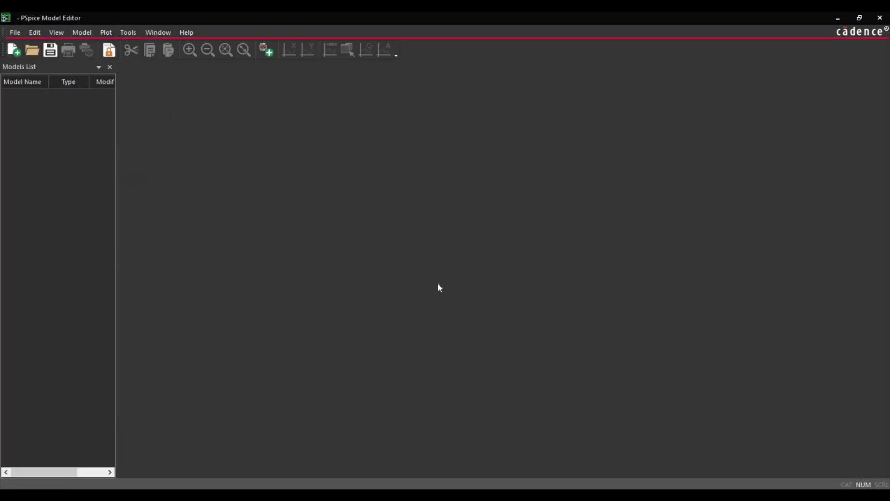
Define a new Diode model named UF180 based on device characteristic curves
click(81, 32)
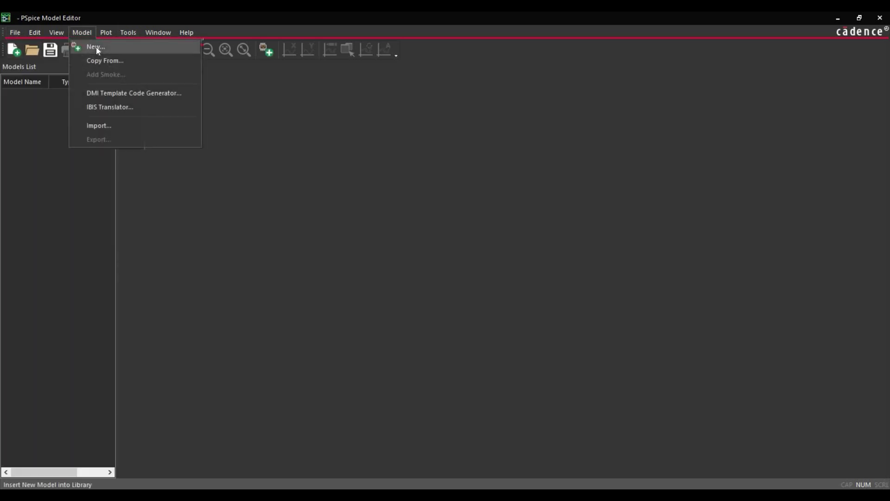
click(96, 47)
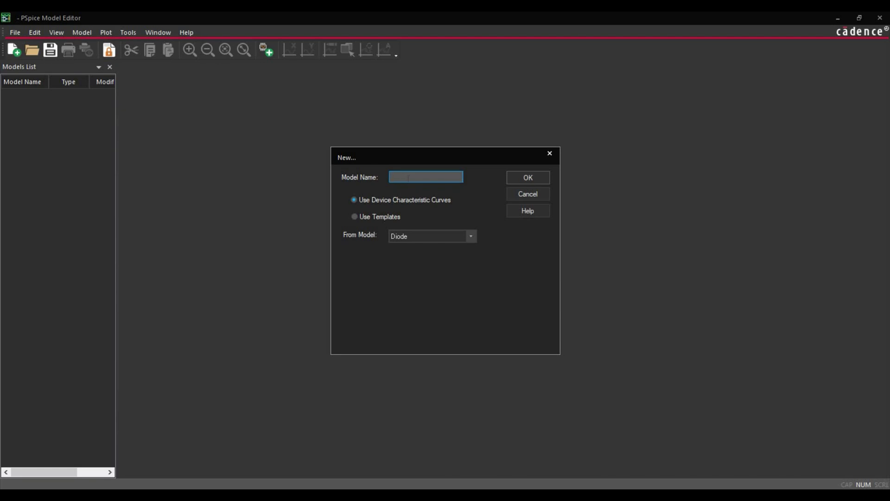
text(UF1)
text(80)
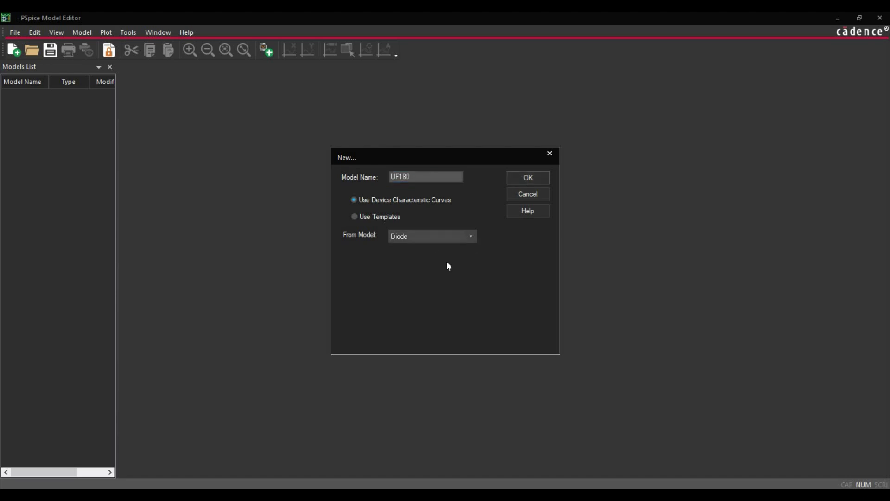
click(431, 236)
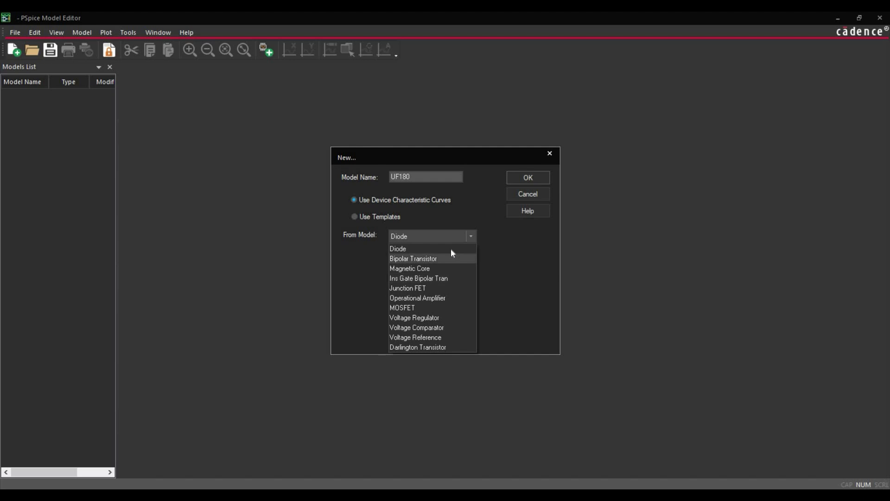
click(431, 249)
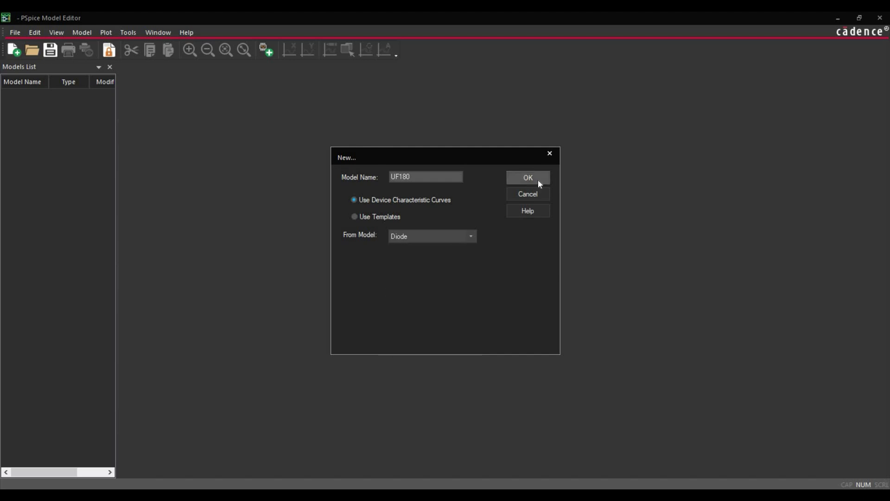
Create UF180 and review the Junction Capacitance, Forward Current, Reverse Leakage, Breakdown and Recovery curves
click(529, 178)
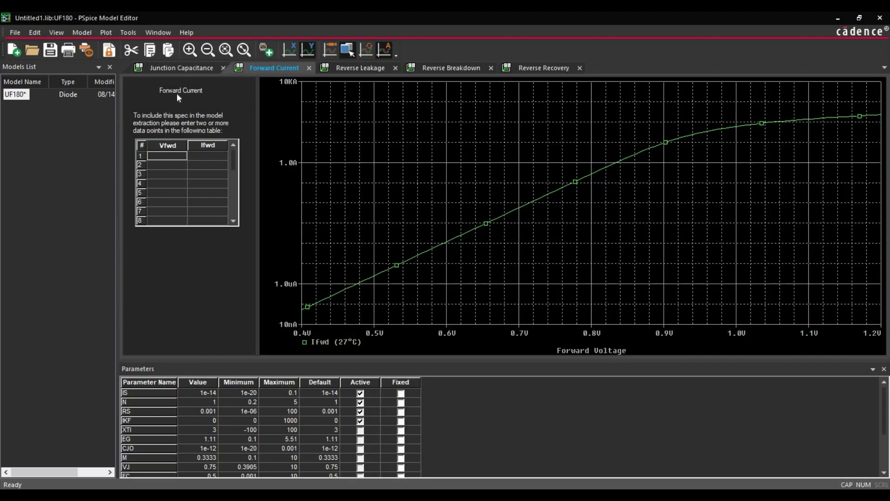
click(166, 69)
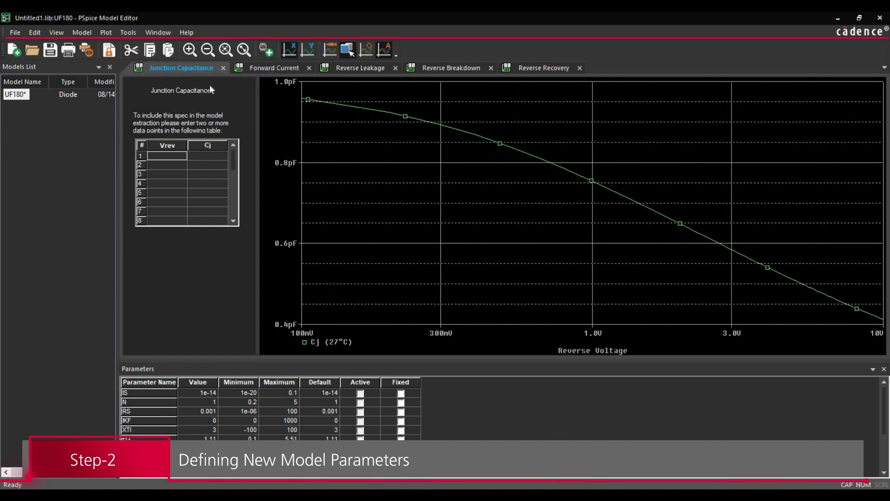
click(269, 69)
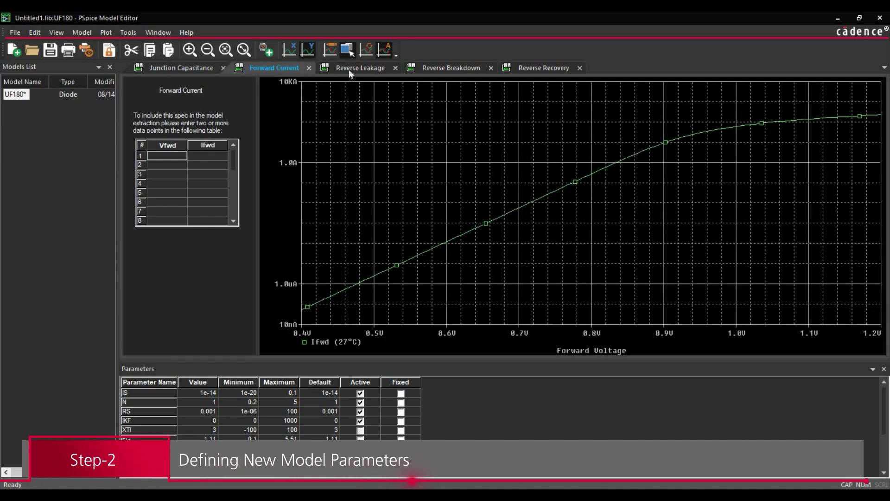
click(350, 69)
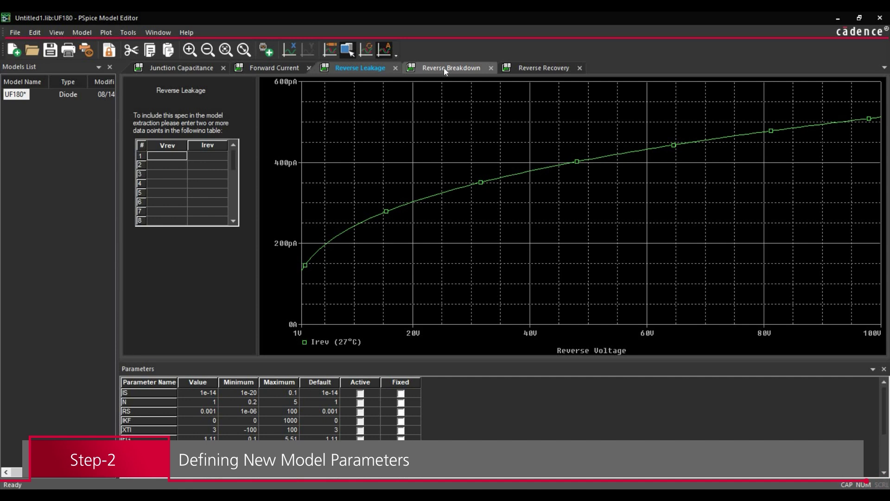
click(444, 68)
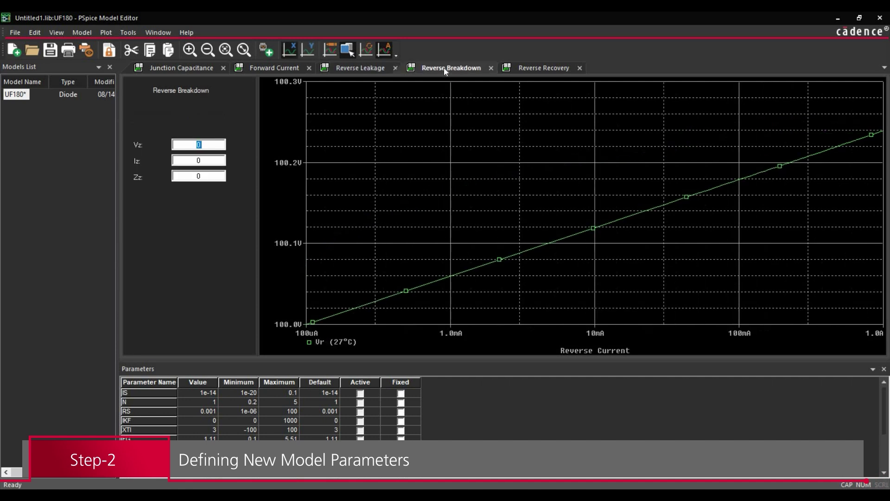
click(523, 72)
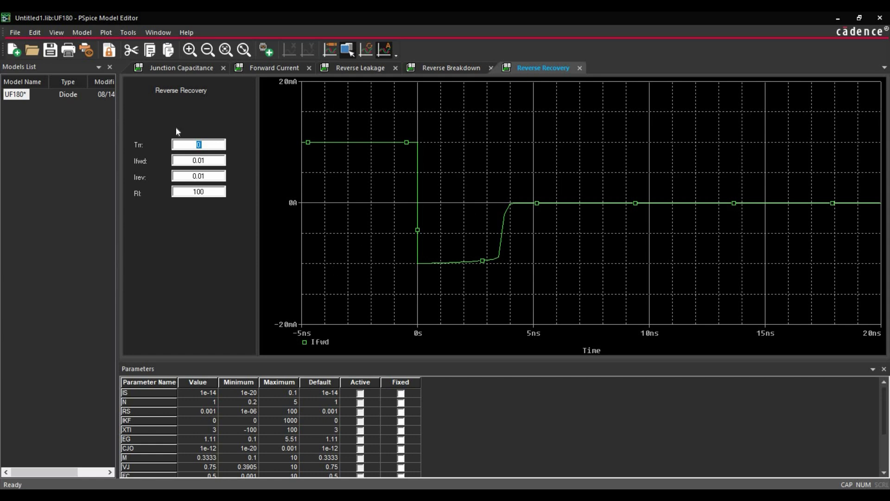
click(147, 66)
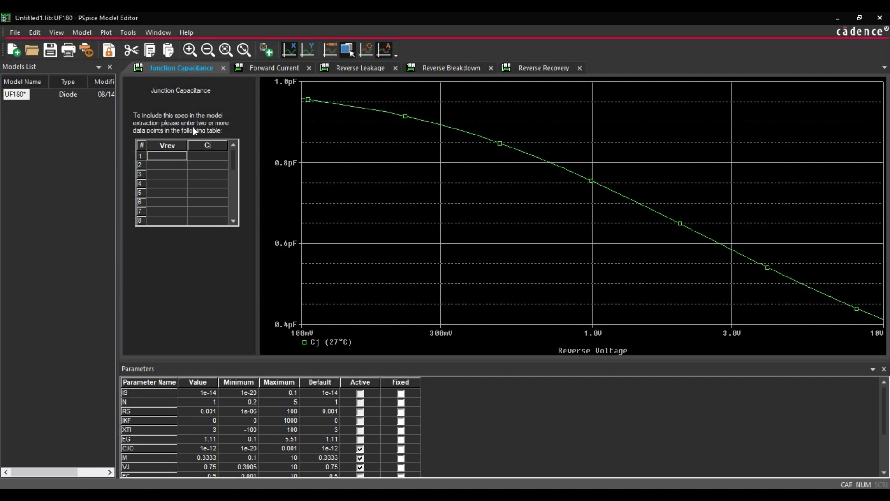
click(170, 402)
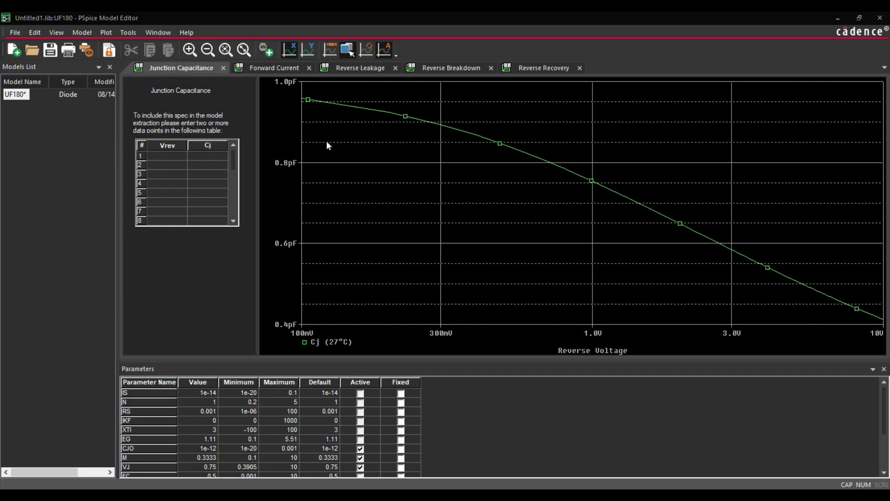
click(271, 68)
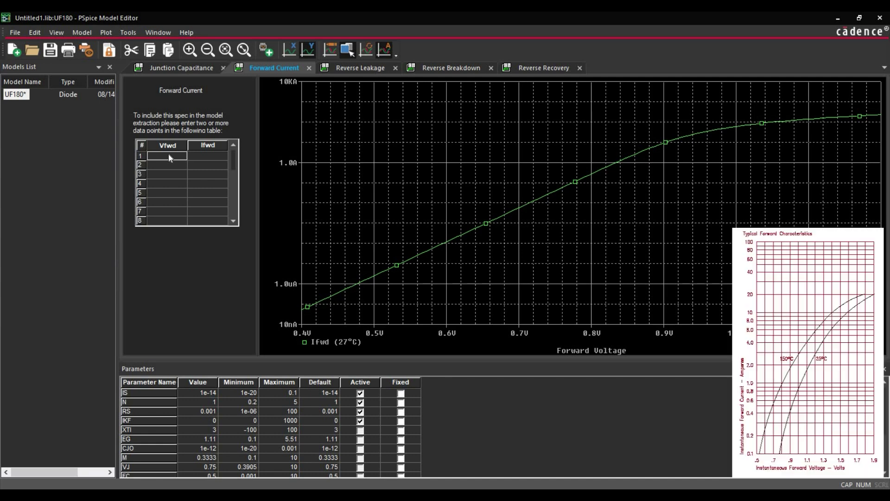
text(0.)
text(77)
Enter the first three Vfwd/Ifwd points from the datasheet into the forward-current table
key(Tab)
text(0.1)
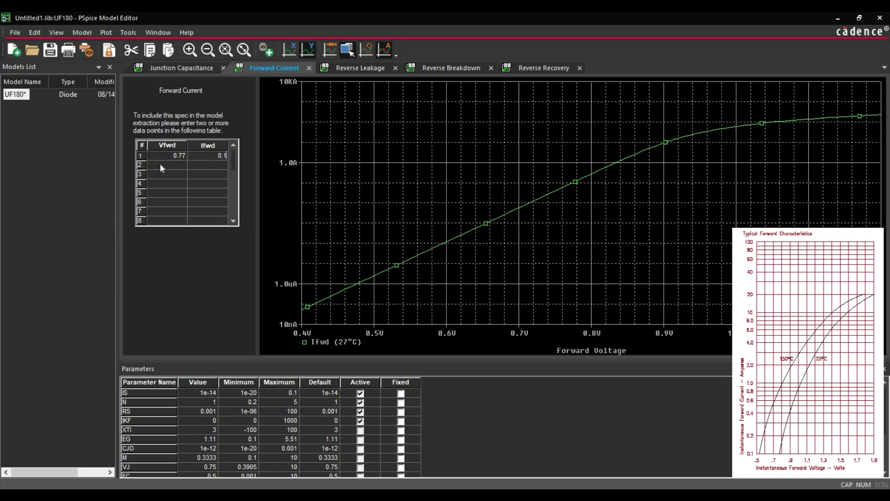
key(Tab)
text(0.9)
key(Tab)
text(0.4)
click(160, 174)
text(1)
key(Tab)
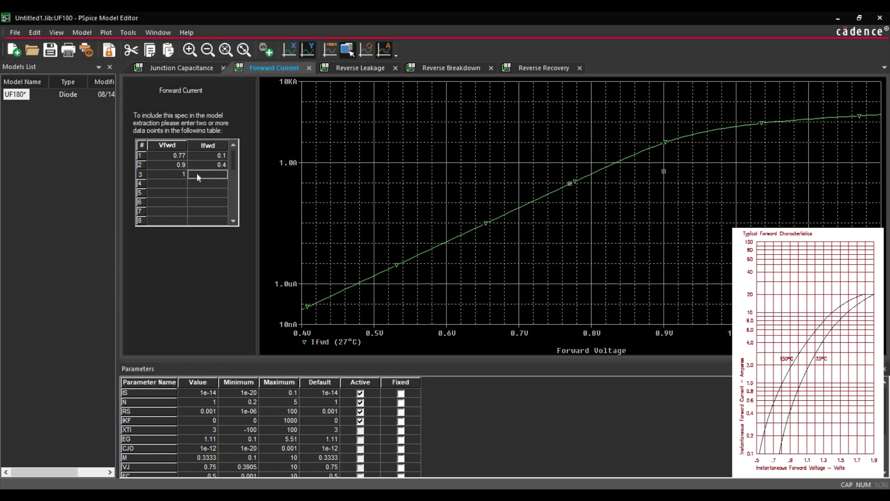
text(0.85)
Enter rows 4–6: current 2.9 in row 4, then 1.6 V at 10 and 1.9 V at 20
click(172, 184)
text(1.2)
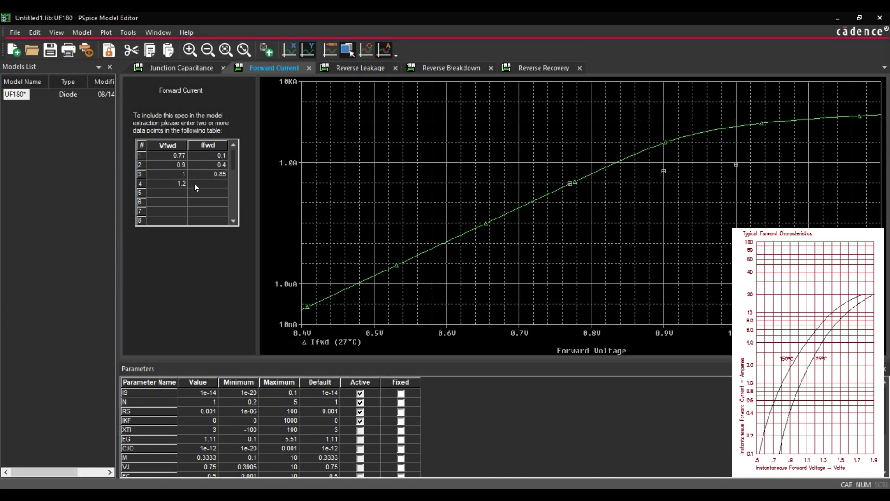
key(Tab)
text(2.9)
click(165, 194)
text(1.6)
key(Tab)
text(10)
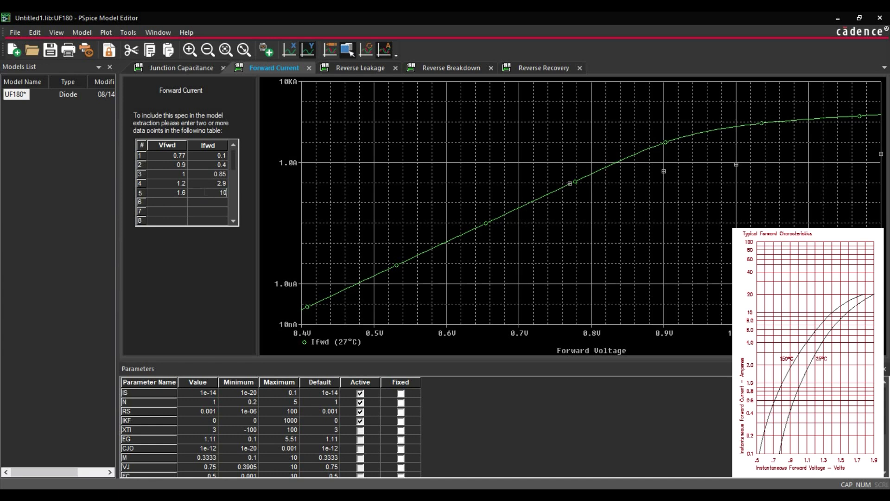
click(168, 202)
text(1.9)
key(Tab)
text(20)
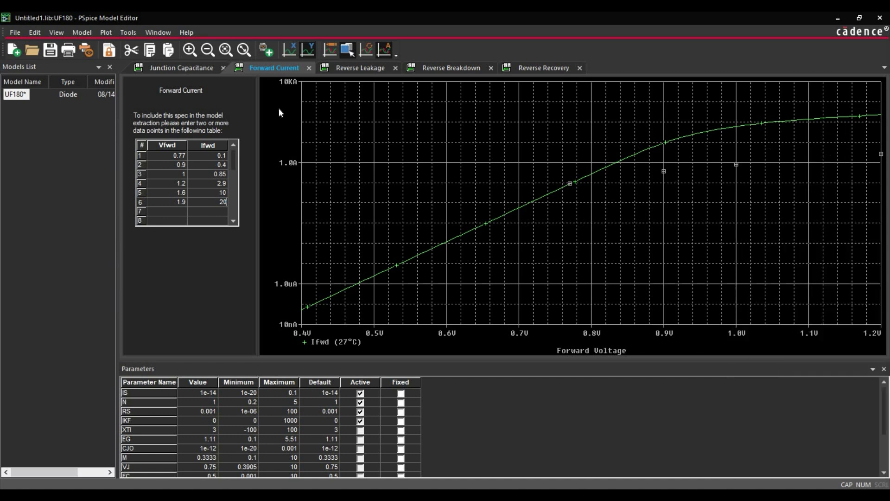
Enter the first two junction-capacitance points: 0.1 → 1.8E-11 and 2 → 1.05E-11
click(178, 64)
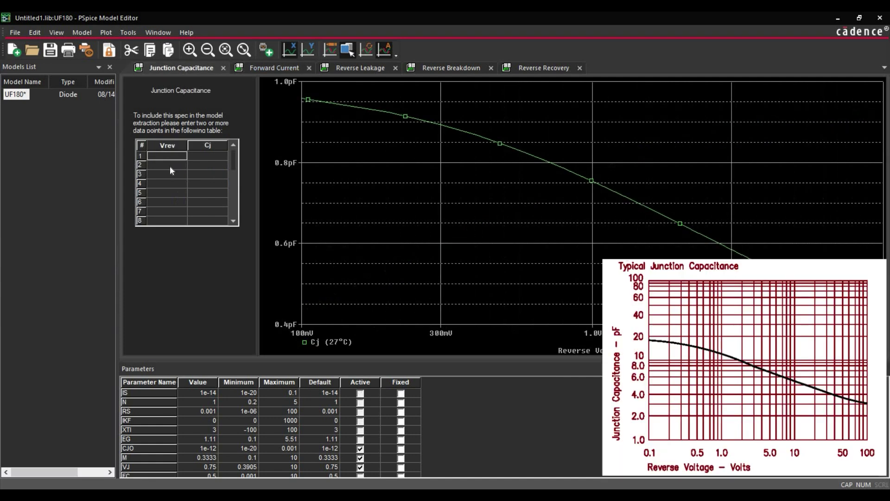
click(170, 155)
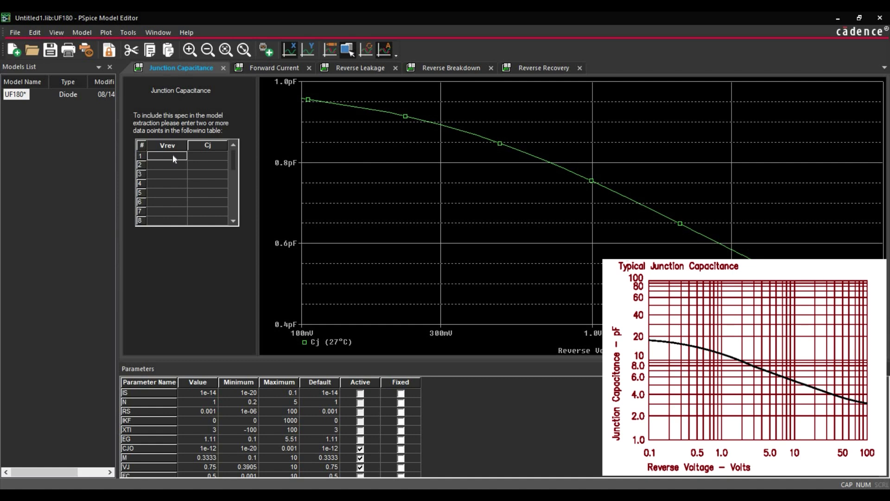
text(0.1)
click(208, 156)
text(1.8E)
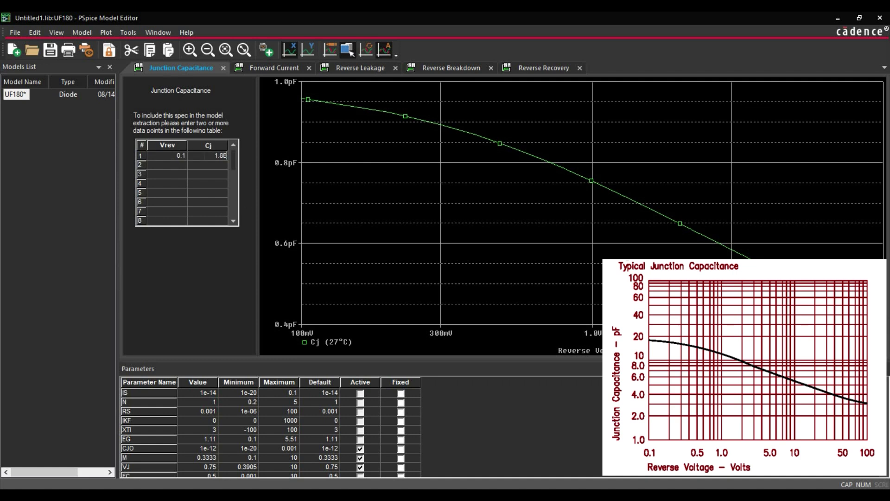
text(-11)
click(171, 165)
text(2)
click(218, 165)
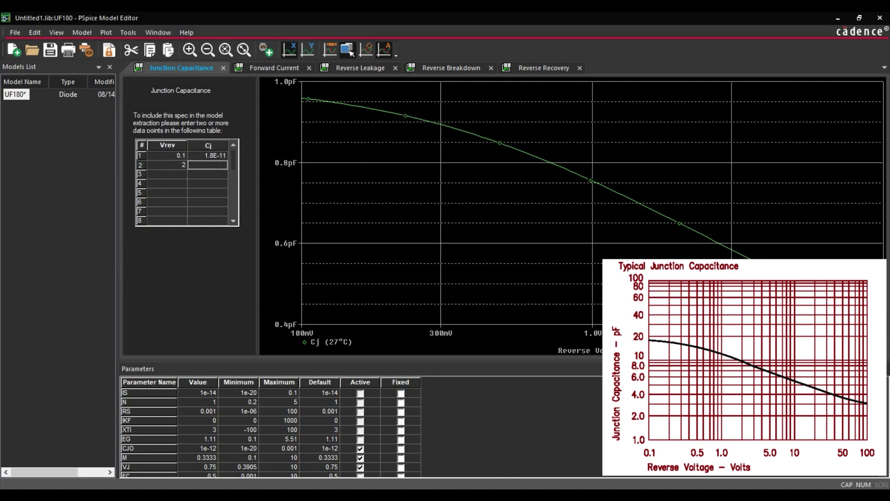
text(1.05E-11)
Add the remaining junction-capacitance points: 40 → 4E-12 and 100 → 3E-12
click(173, 174)
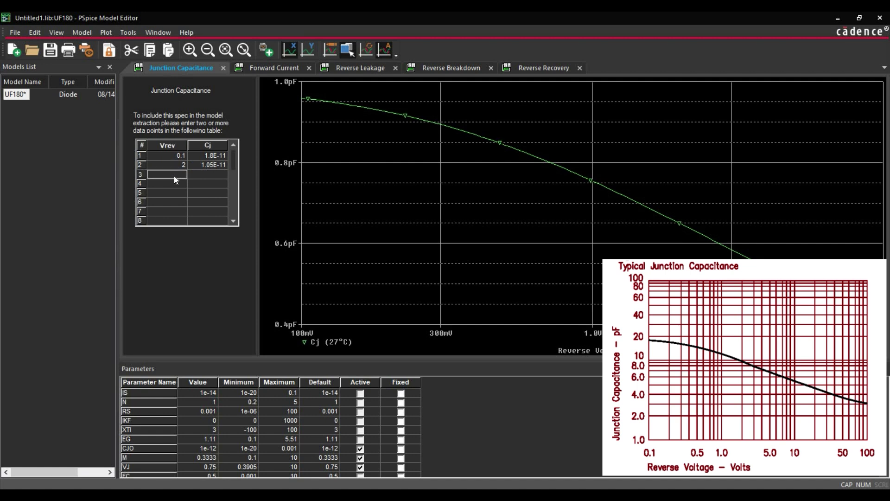
text(240)
click(211, 177)
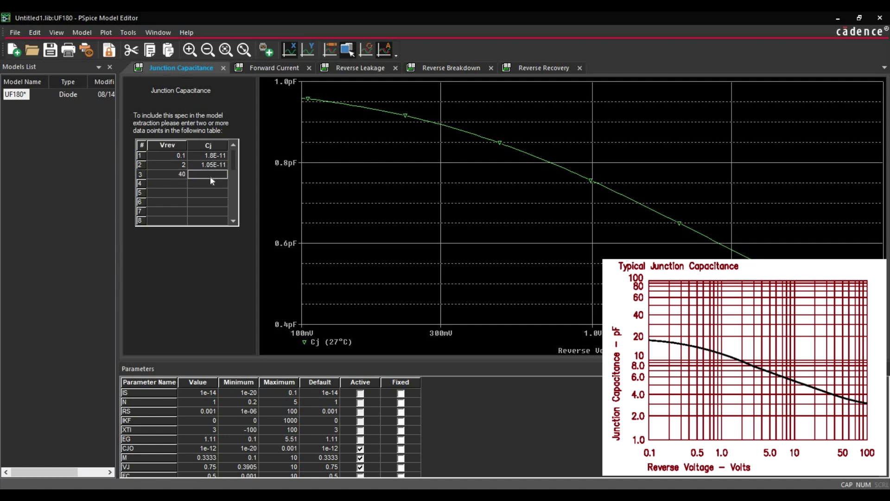
text(4E-12)
click(167, 183)
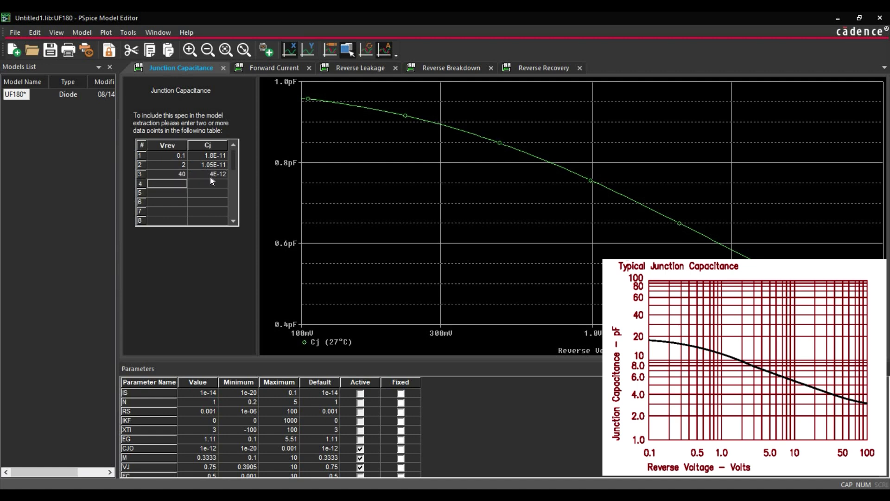
text(100)
click(208, 183)
text(3E-12)
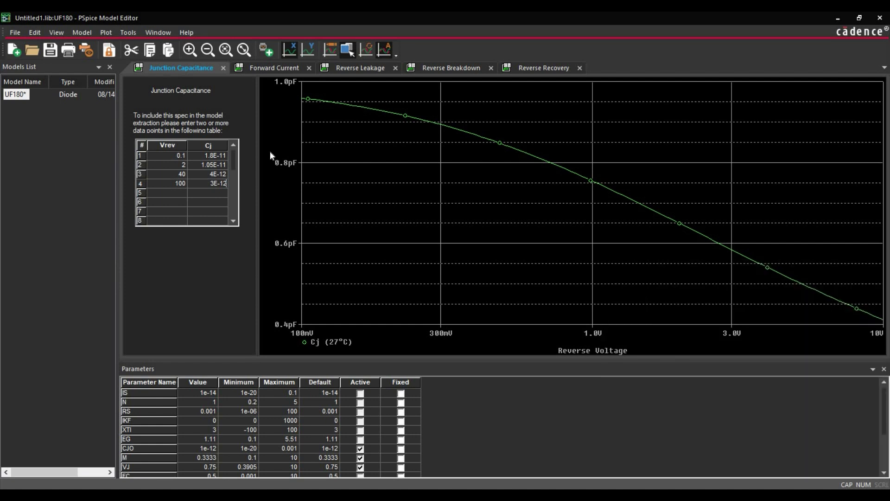
click(348, 68)
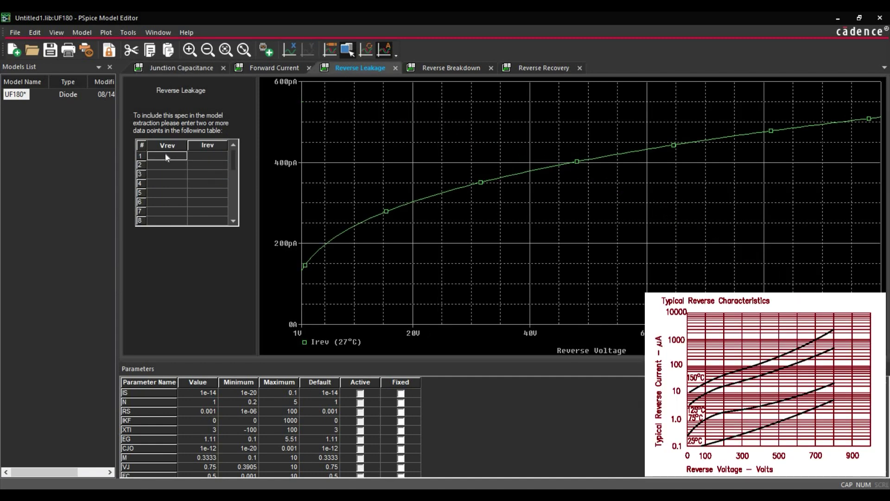
text(800)
Enter a leakage point of 800 V at 6E-6, then breakdown values Vz 800, Iz 2E-05, Zz 1
click(208, 155)
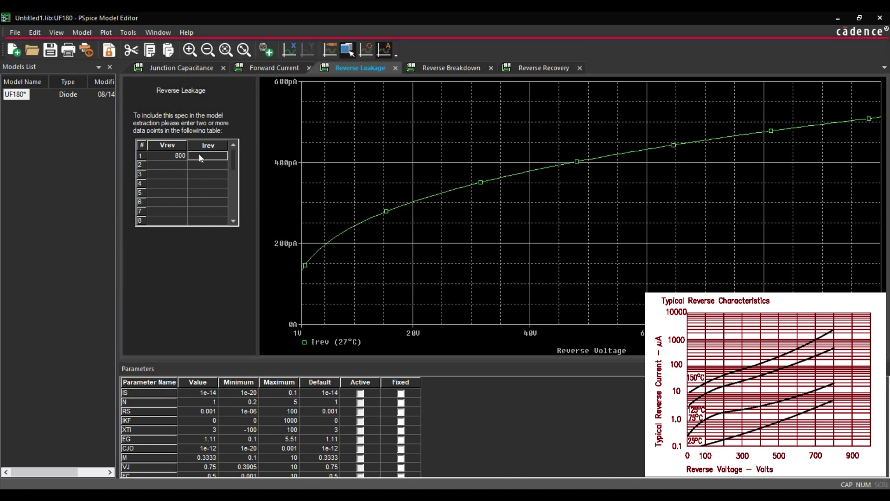
text(6E-6)
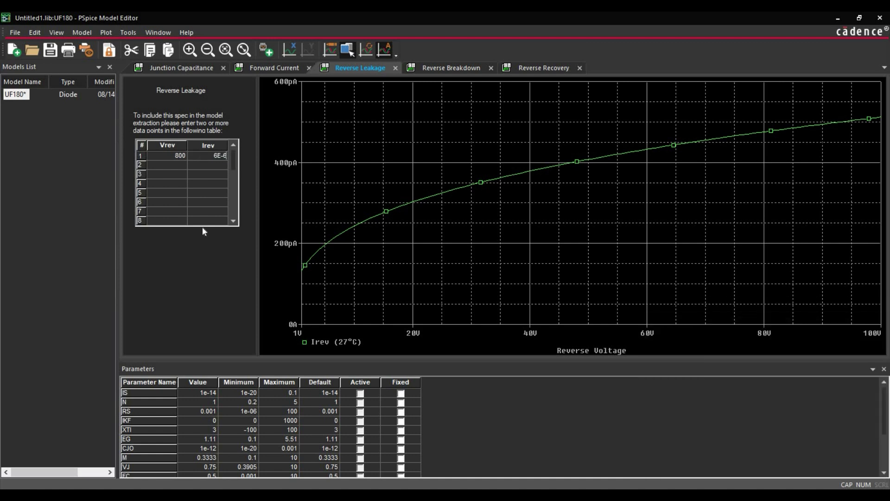
click(435, 68)
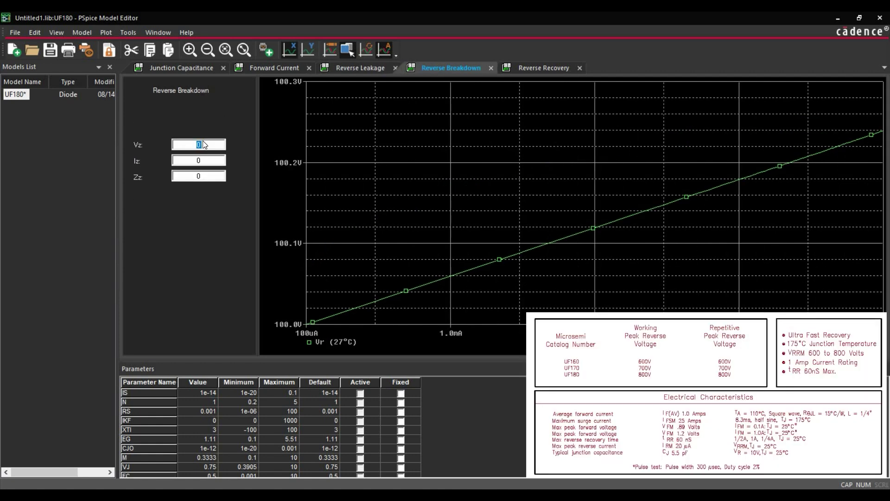
text(800)
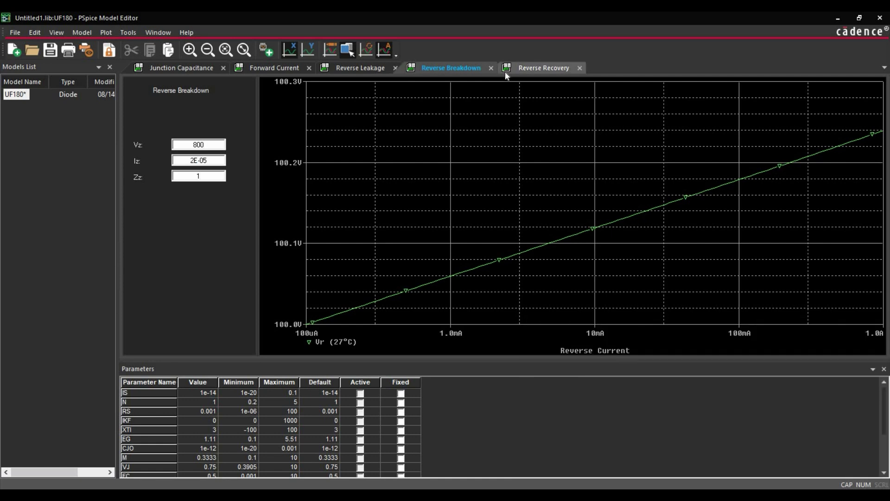
Enter reverse recovery values Trr 6E-8, Ifwd 0.25 and Irev 2E-8, keeping Rl at 100
click(534, 67)
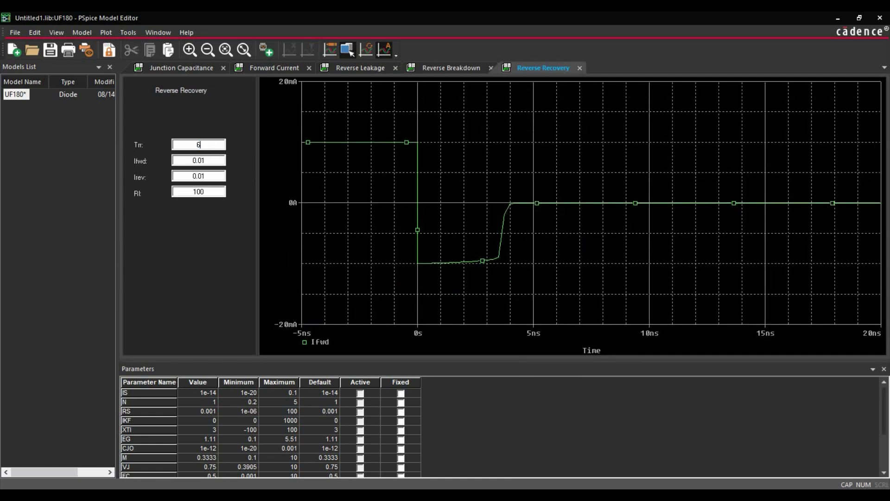
text(6e-8)
click(210, 160)
double_click(199, 161)
text(0.25)
click(199, 176)
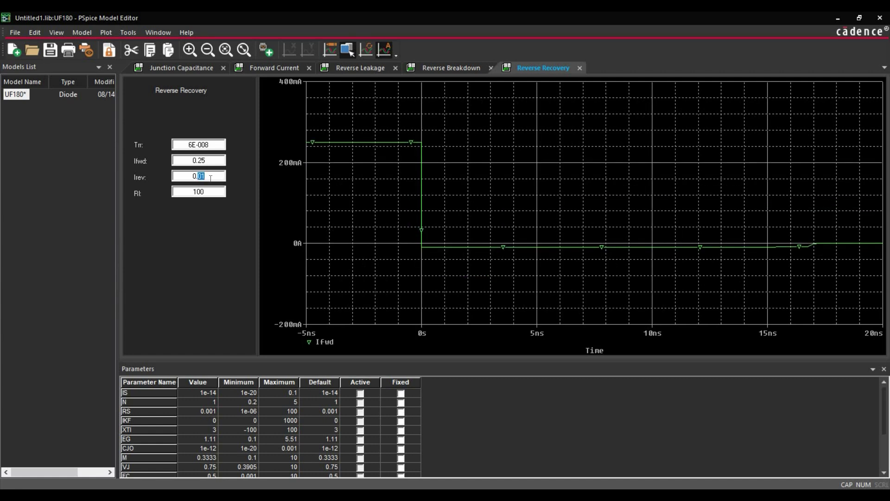
double_click(199, 176)
text(2e-8)
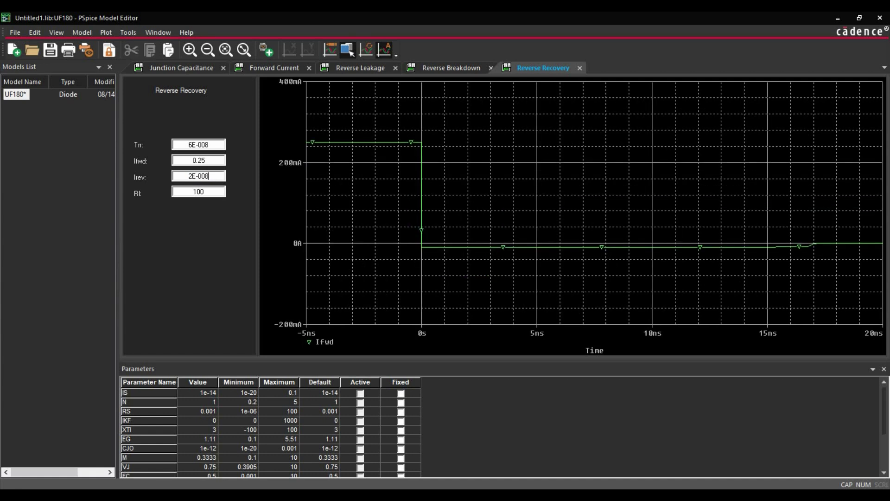
click(199, 192)
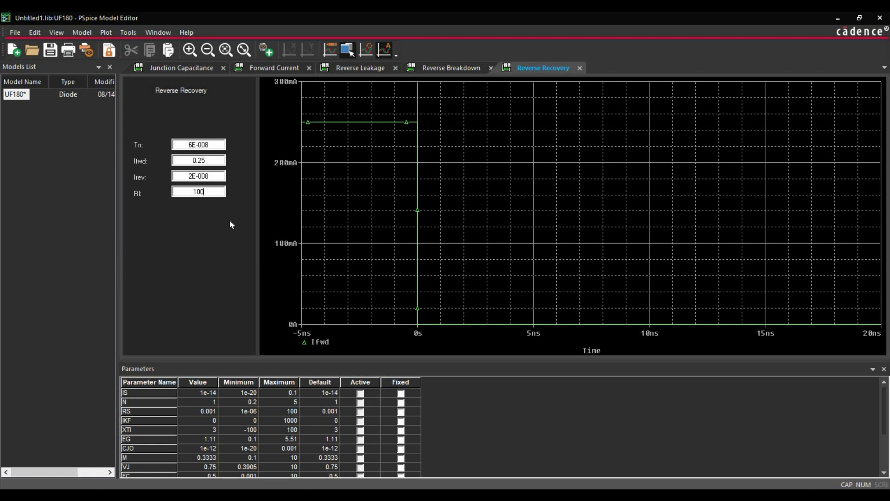
Extract the UF180 parameters (IS 2.56e-20, BV 800.34), enlarge the table, and start Save As
click(128, 32)
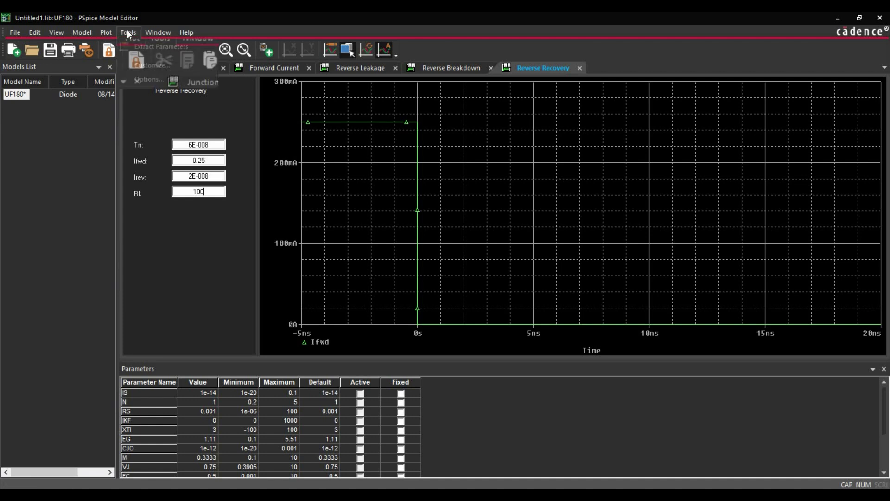
click(160, 46)
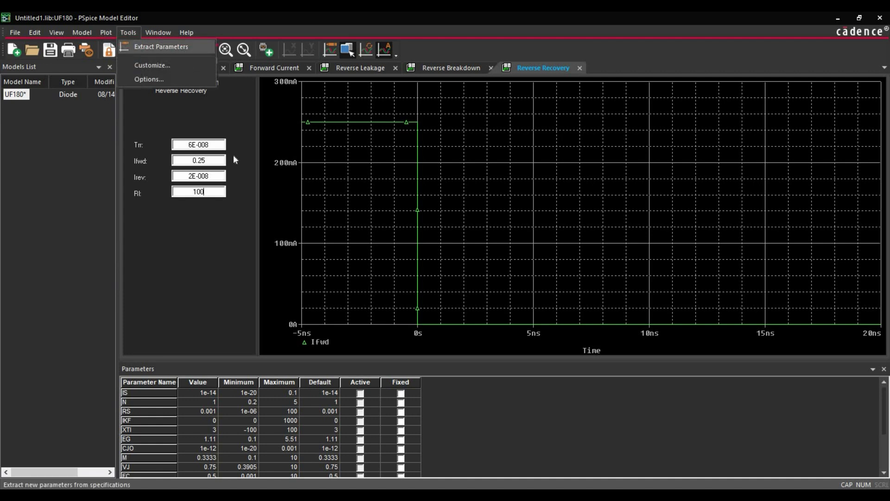
drag(271, 366, 270, 258)
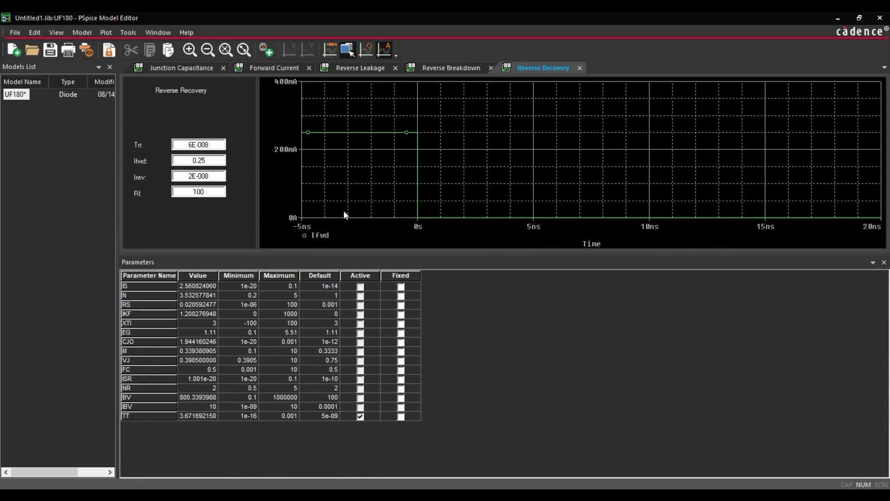
click(15, 32)
click(44, 104)
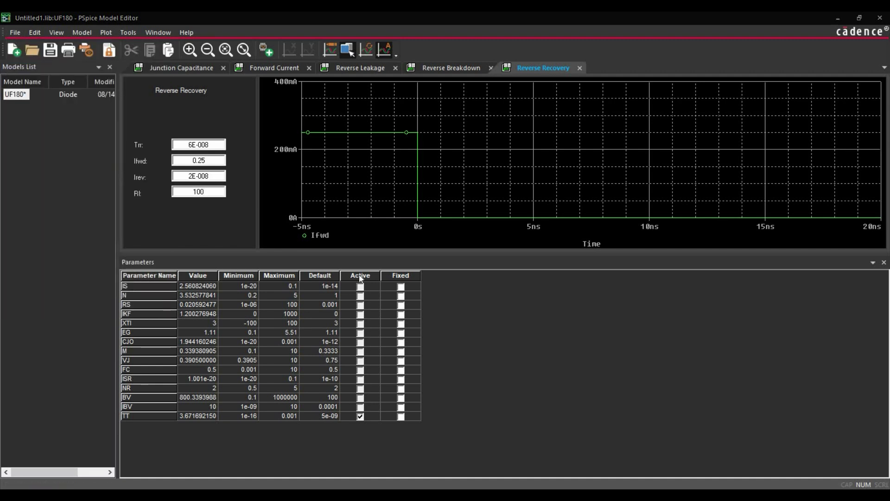
Create the Desktop folder 'new Diode', open it, and save the library as diode.lib
click(314, 219)
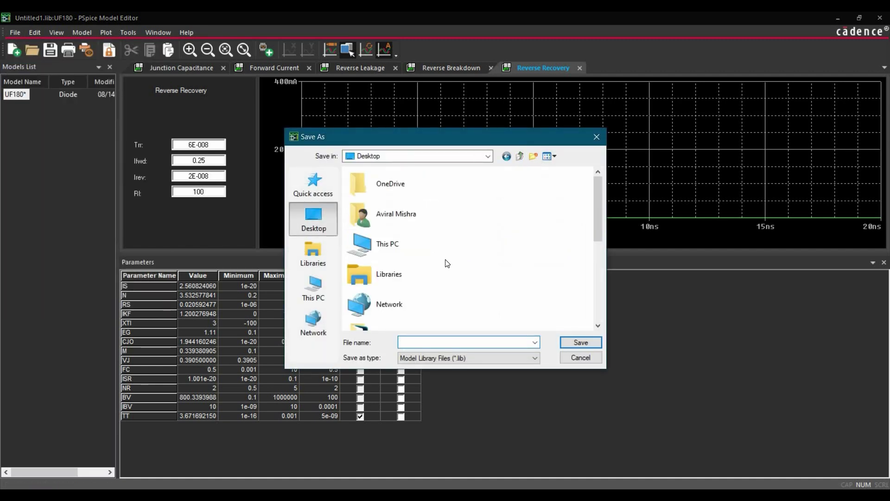
scroll(390, 237, down, 3)
scroll(347, 183, up, 3)
click(534, 157)
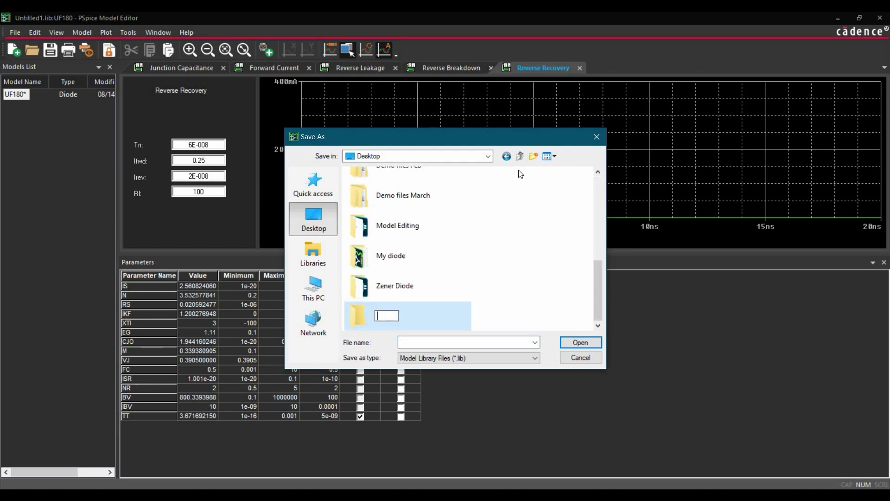
text(new Diode)
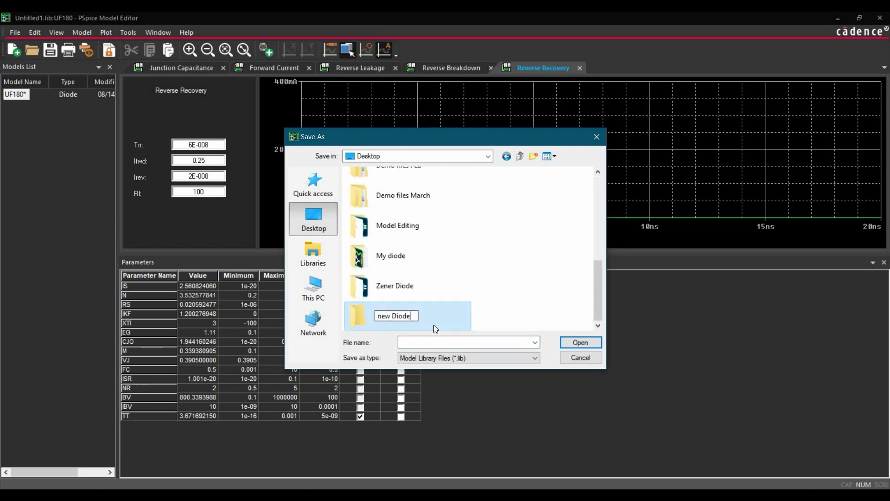
double_click(433, 325)
click(432, 342)
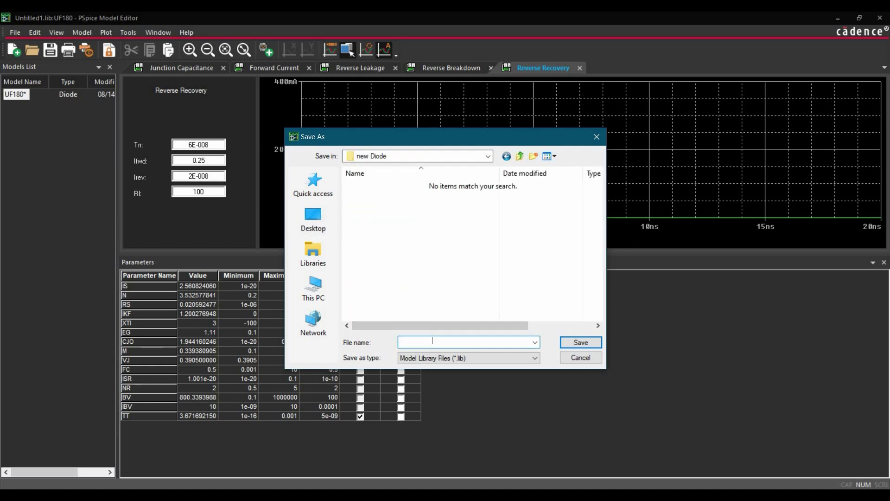
text(diode)
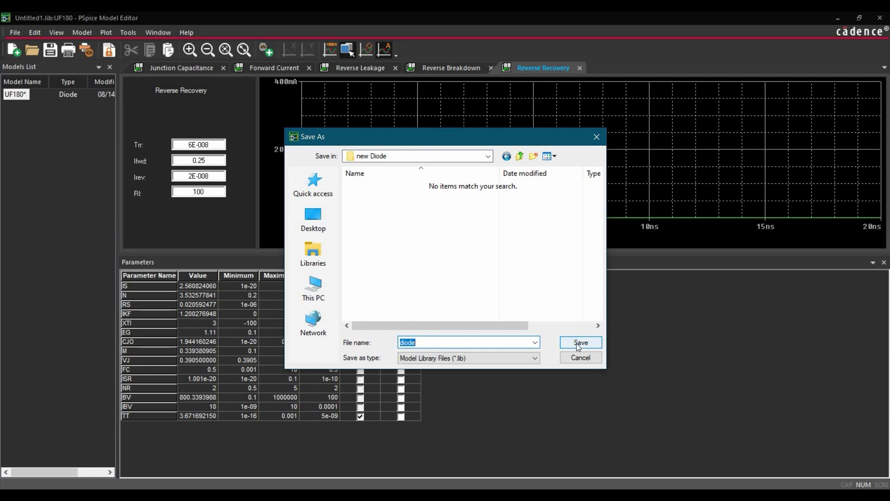
click(580, 343)
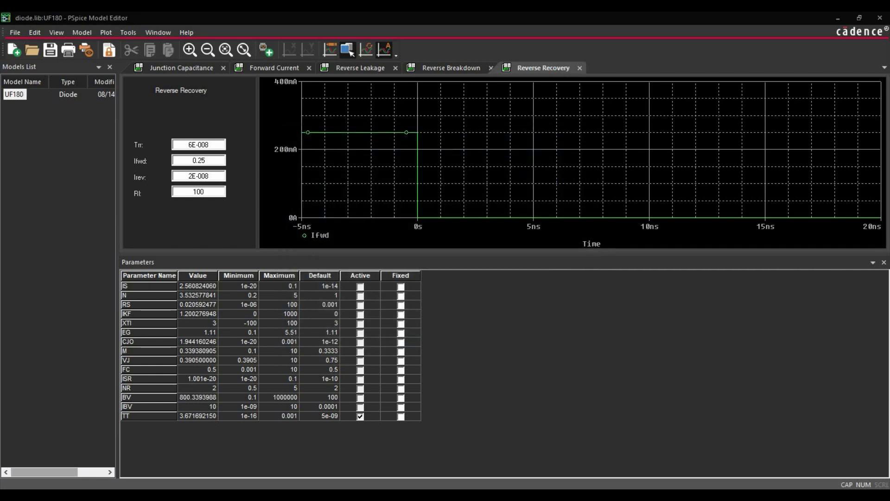
Check that diode.lib is in the new Diode folder, then minimize File Explorer
click(346, 462)
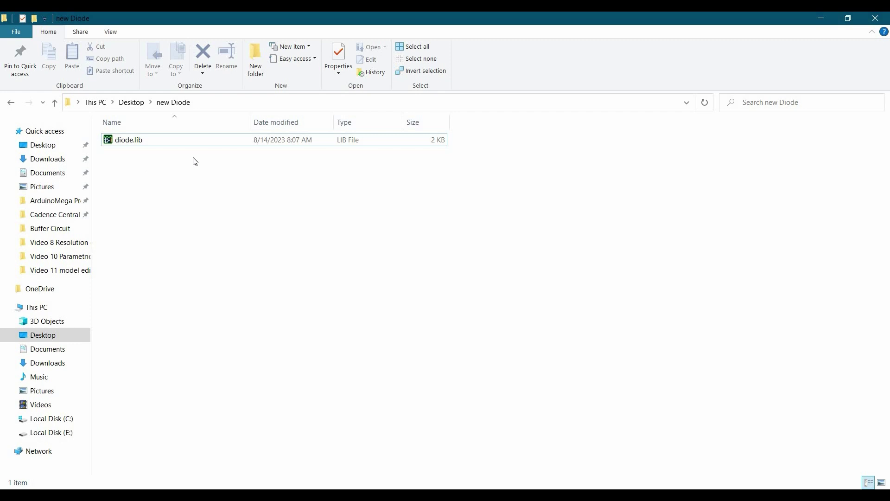
click(820, 18)
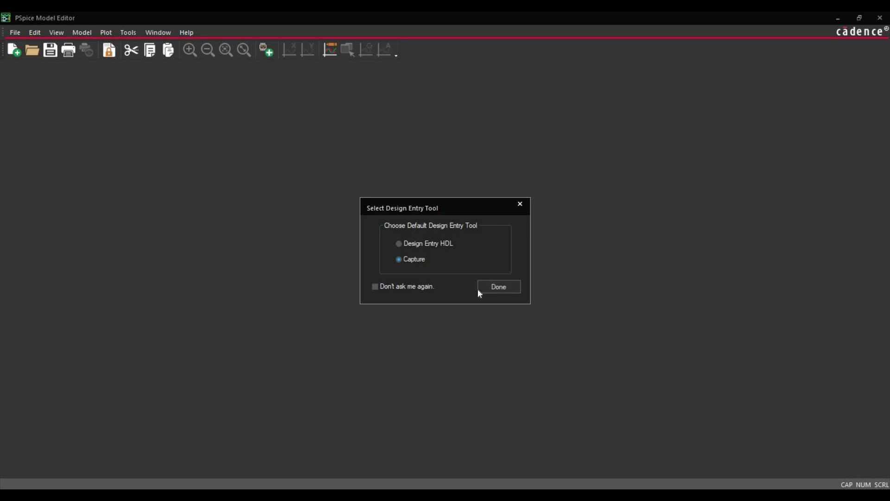
Keep Capture as the design entry tool and go to the File commands for the Model Import Wizard
click(498, 287)
click(16, 33)
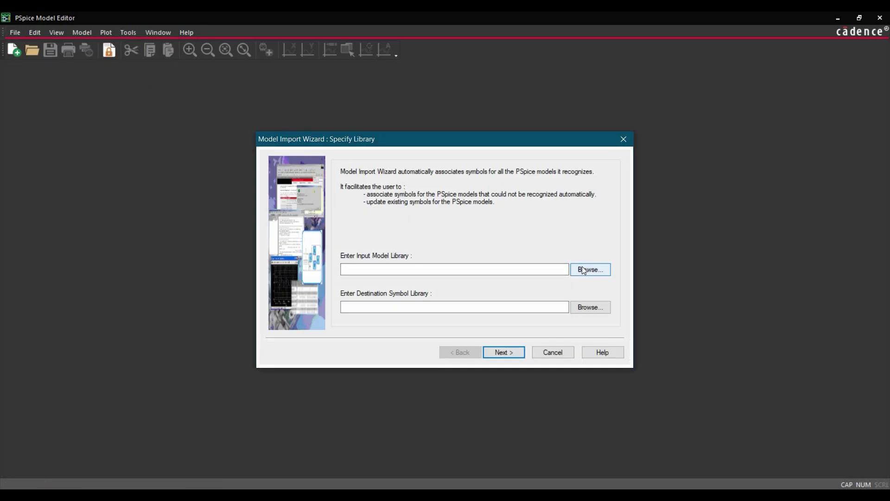
Load diode.lib from the Desktop's new Diode folder as the wizard's input model library
click(584, 270)
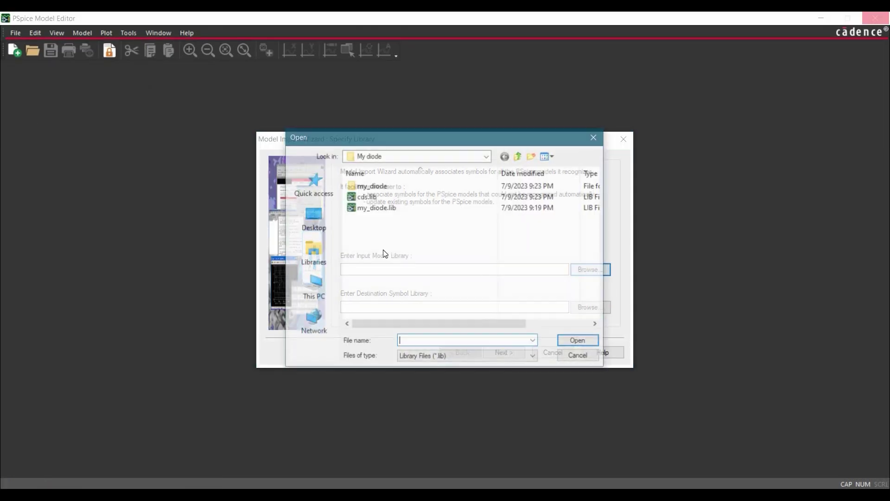
click(418, 156)
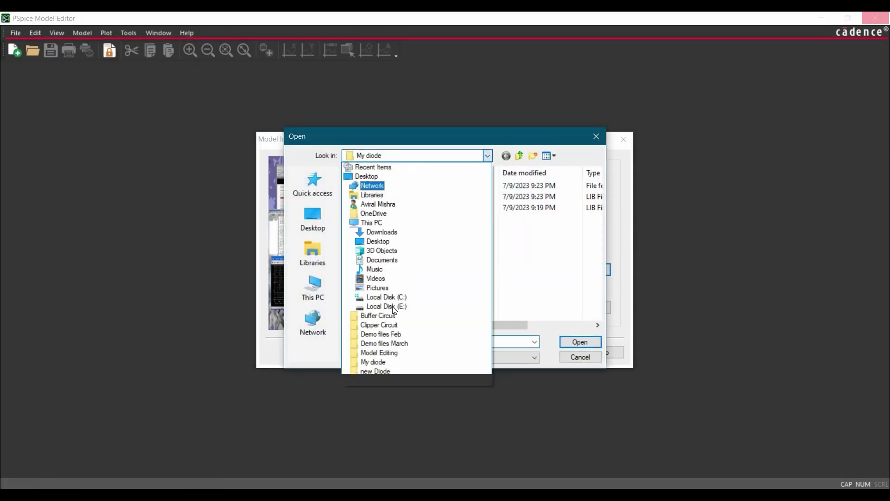
click(367, 176)
scroll(418, 264, down, 3)
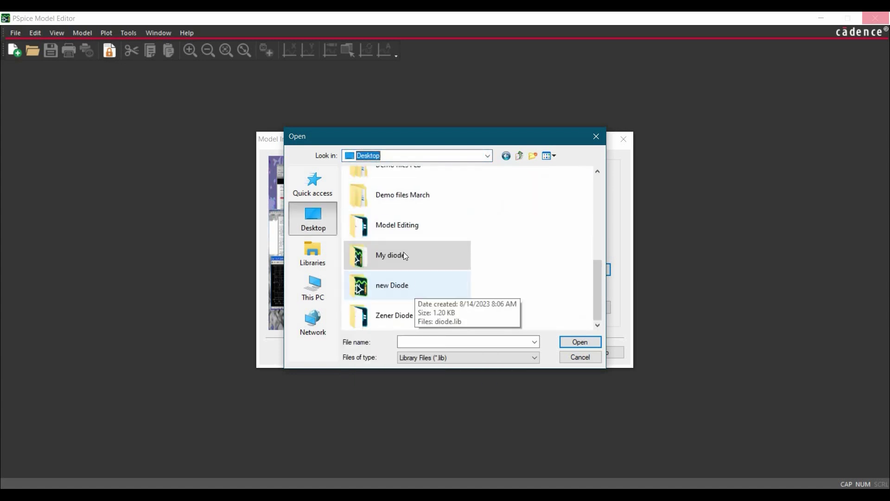
double_click(392, 285)
click(379, 186)
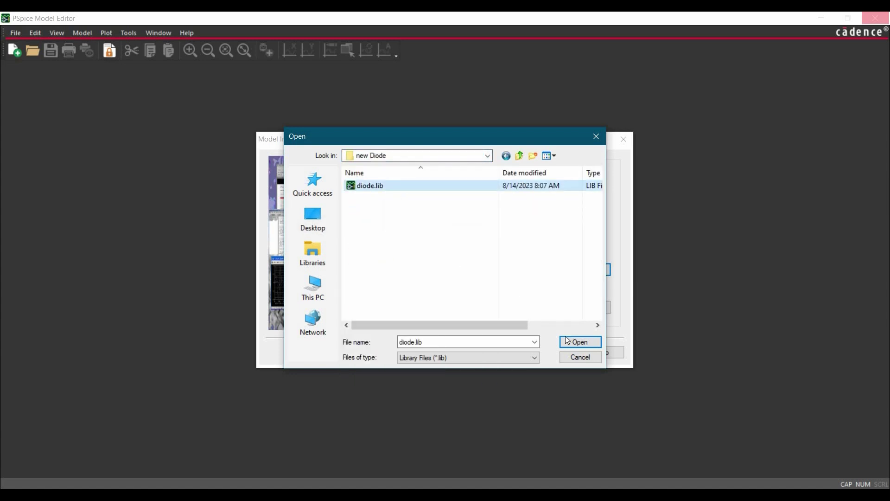
click(580, 342)
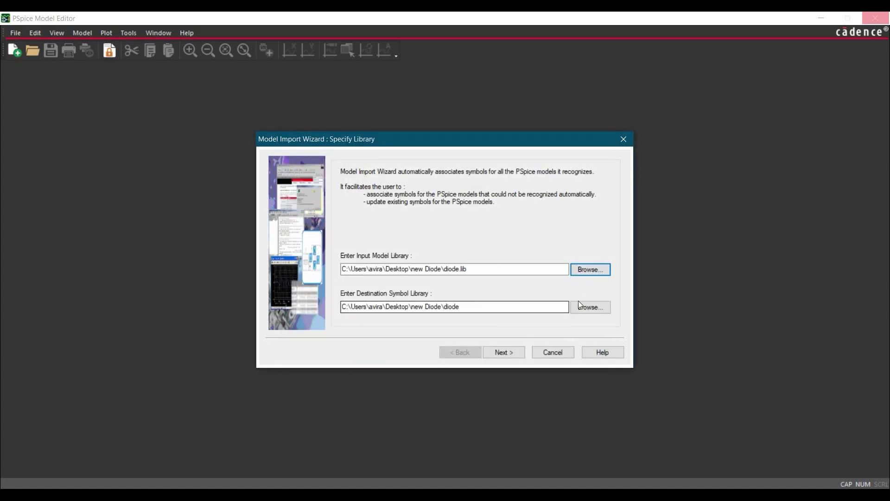
Check the destination symbol library and input library paths, then continue to symbol association
click(470, 306)
click(453, 269)
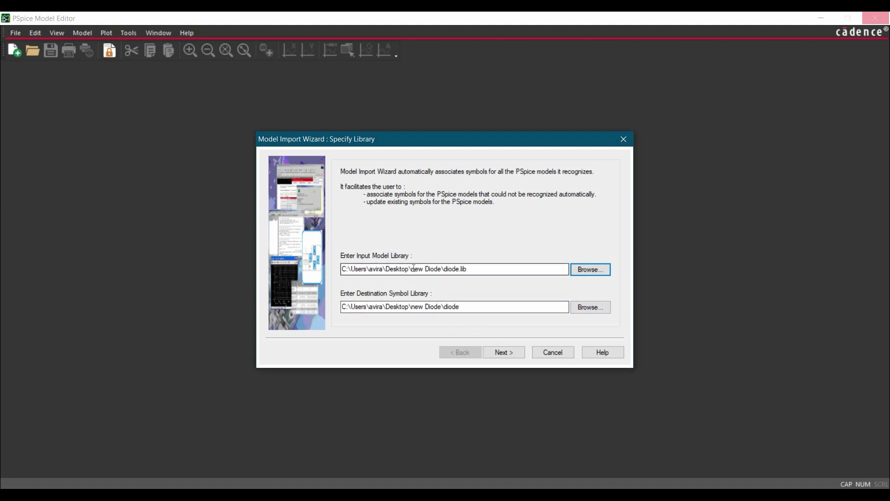
click(499, 349)
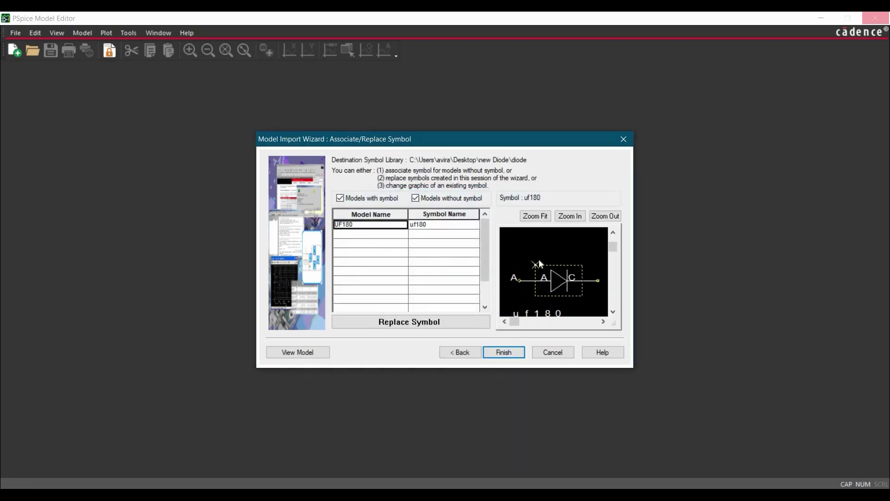
Finish the import with UF180 mapped to the uf180 symbol and dismiss the log message
click(502, 352)
click(431, 350)
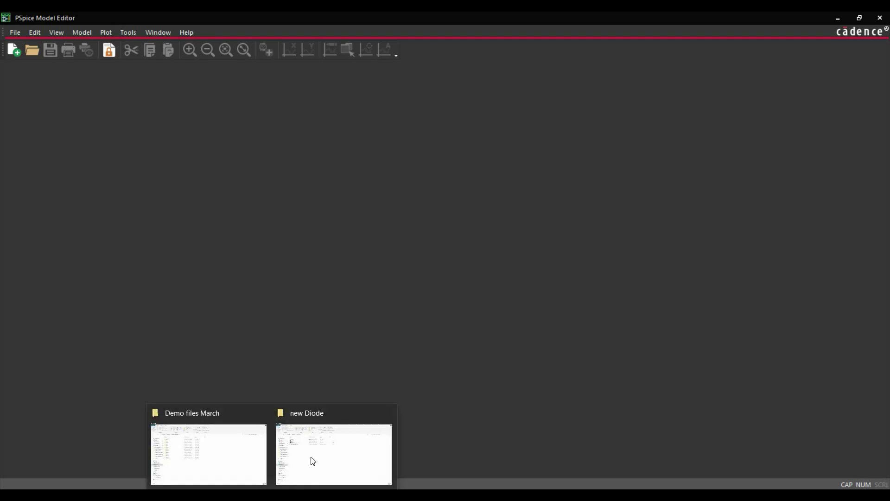
Bring up the new Diode folder window and select diode.lib to inspect the generated files
click(313, 459)
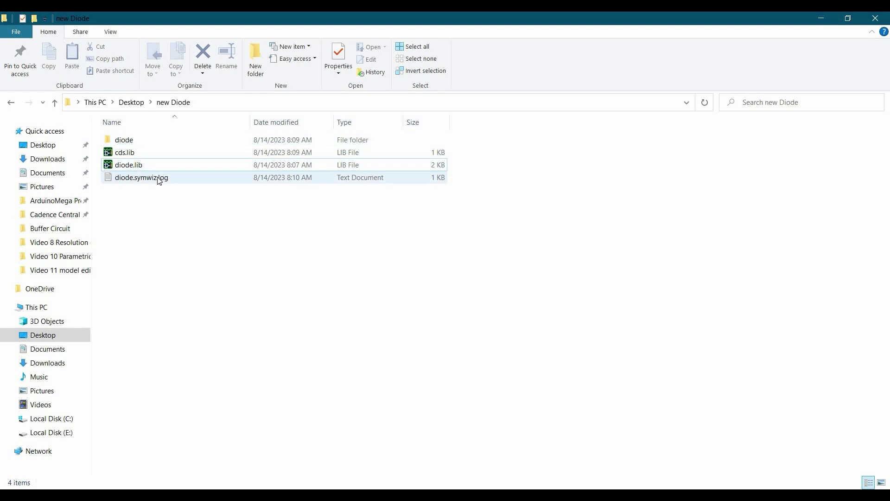
click(160, 167)
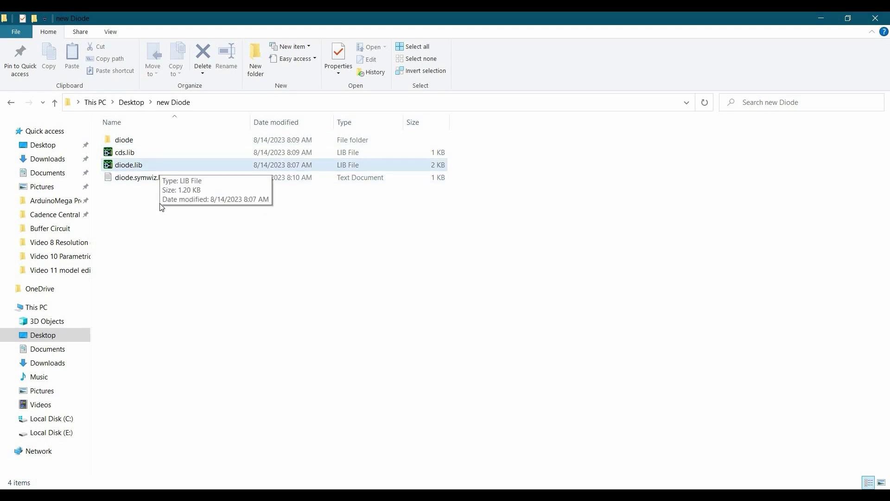